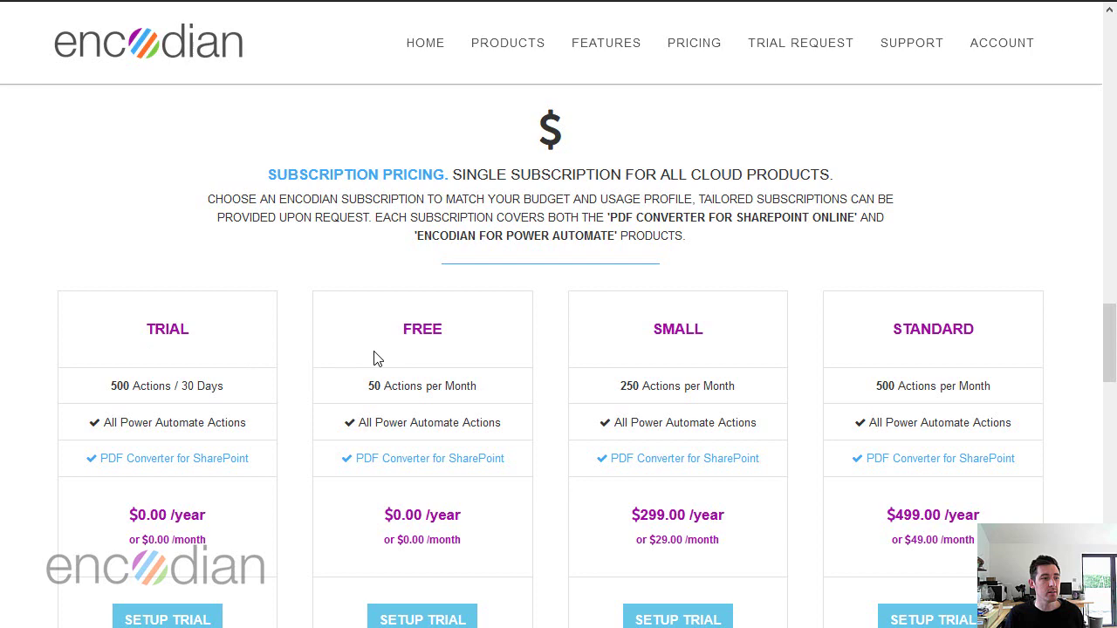
- Scroll through the Power Automate run history to reach the BLOG - Convert new item to PDF run
mouse_move(1111, 345)
left_mouse_down()
mouse_move(1111, 414)
mouse_move(1111, 360)
left_mouse_up()
scroll(1112, 415, "down", 1)
left_click_drag(373, 301, 385, 299)
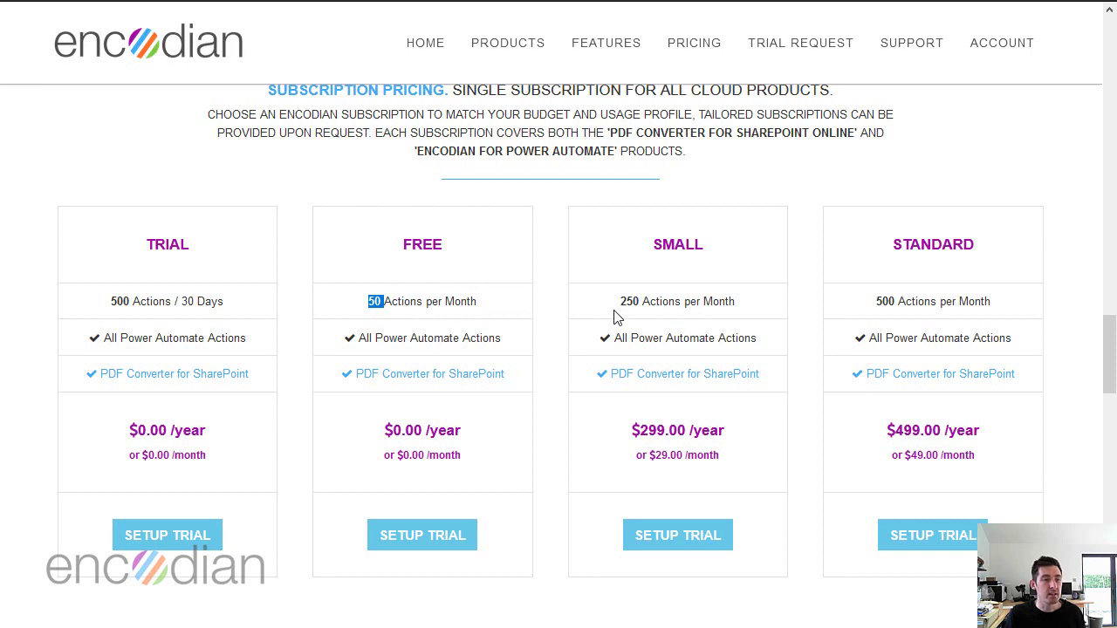
scroll(454, 388, "down", 1)
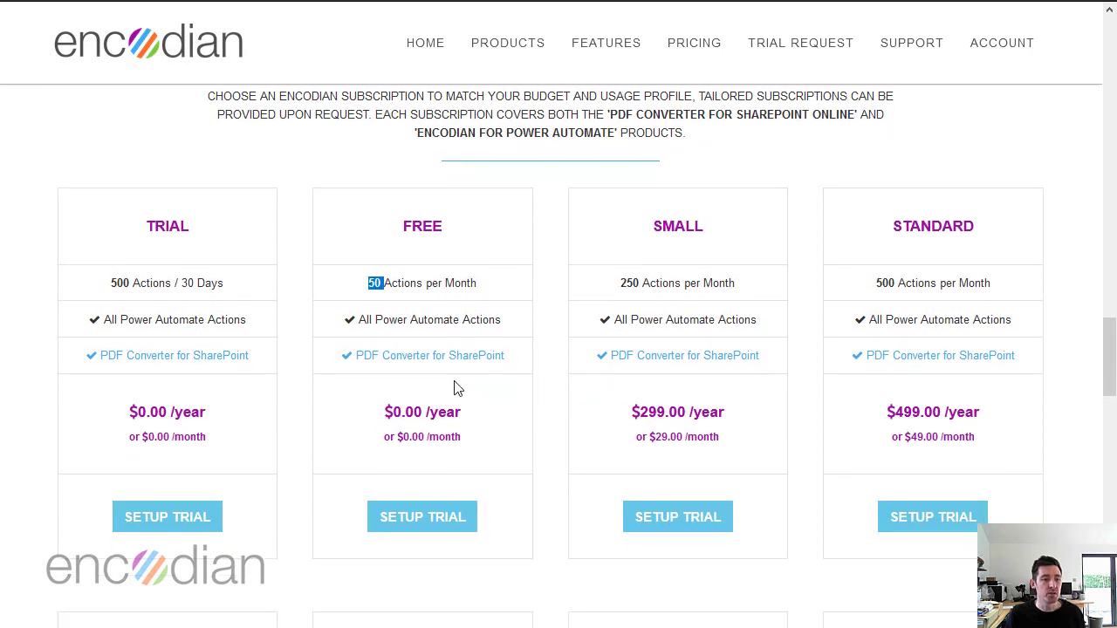
scroll(452, 384, "down", 5)
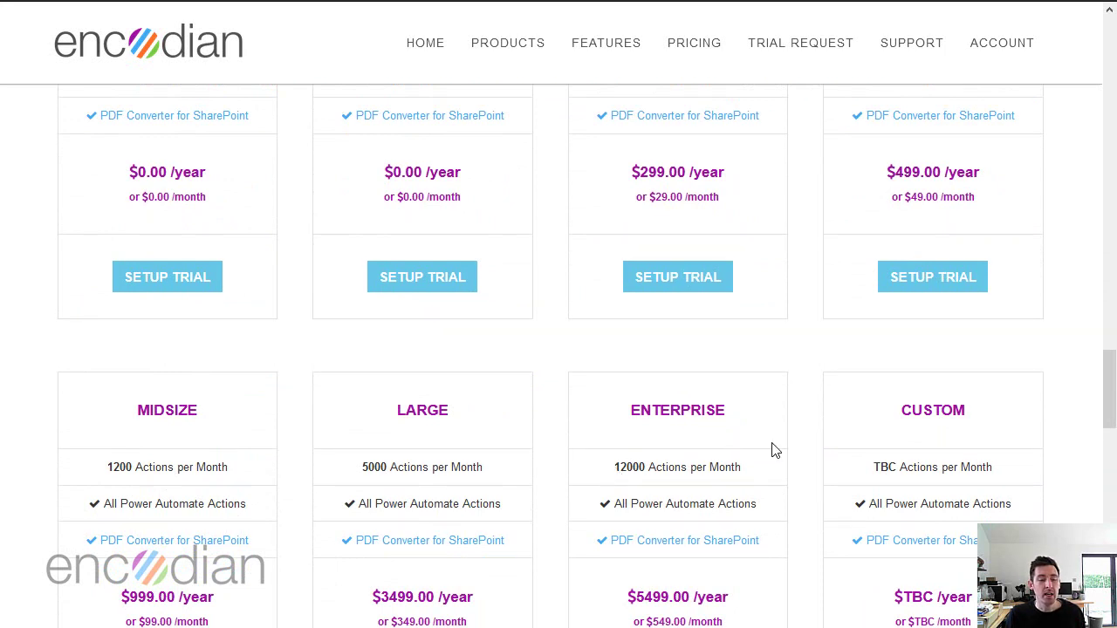
scroll(781, 447, "down", 2)
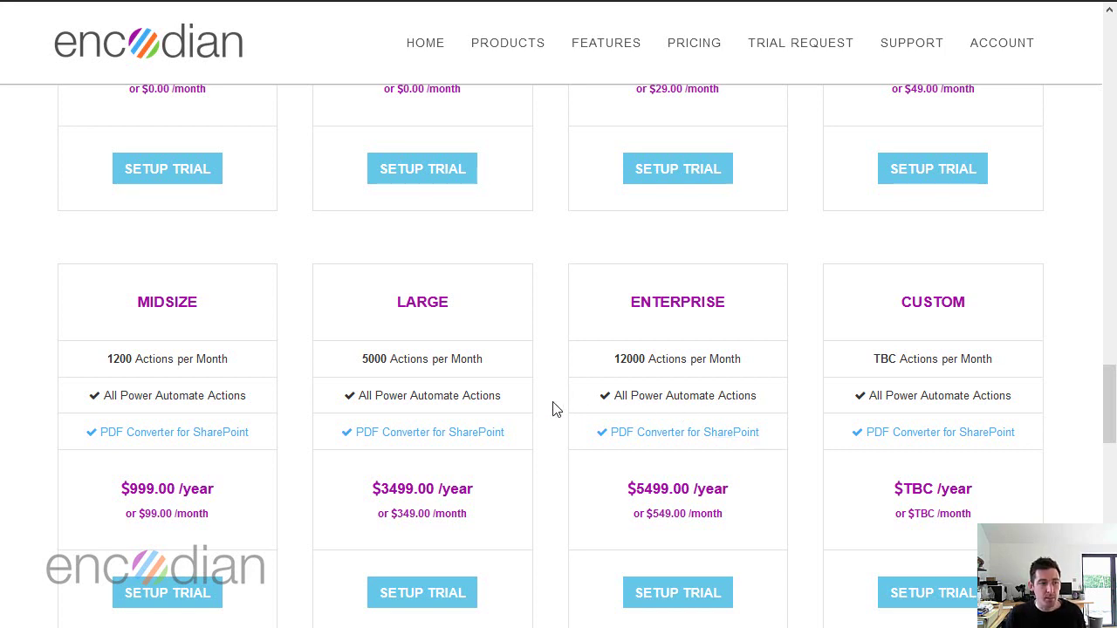
scroll(571, 409, "up", 3)
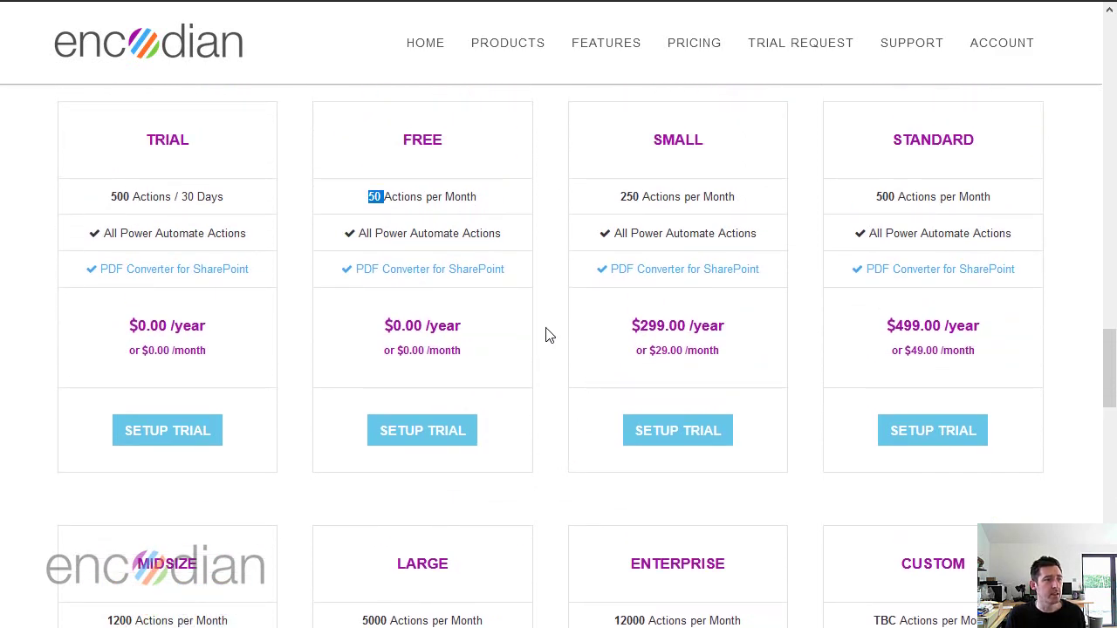
scroll(530, 112, "up", 2)
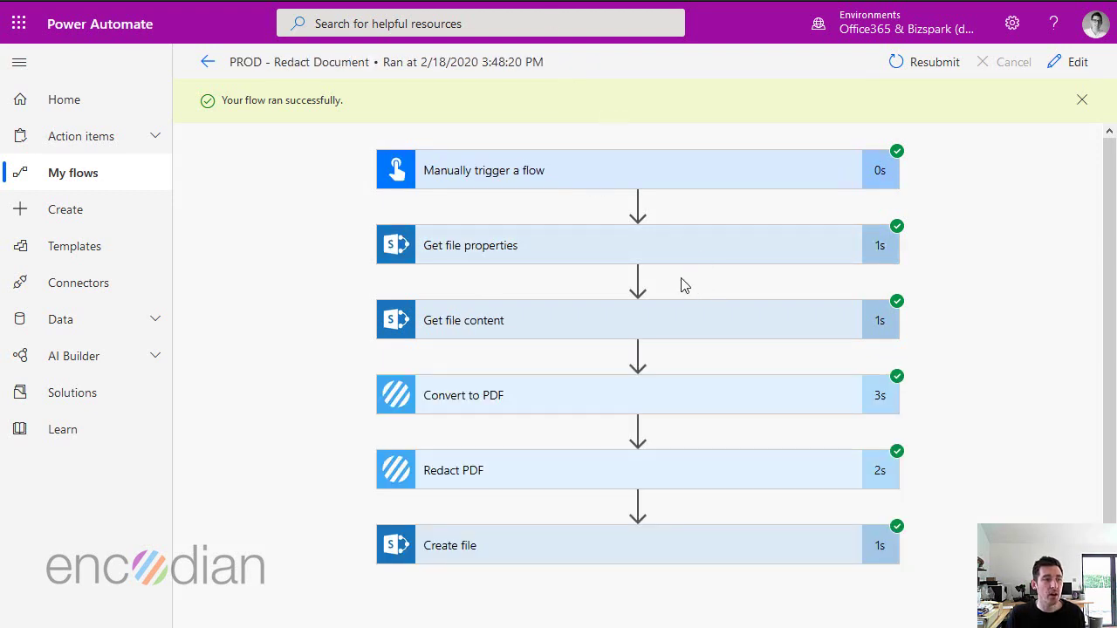
- Scroll down the PROD - Redact Document run to view all six steps through Create file
scroll(482, 287, "down", 1)
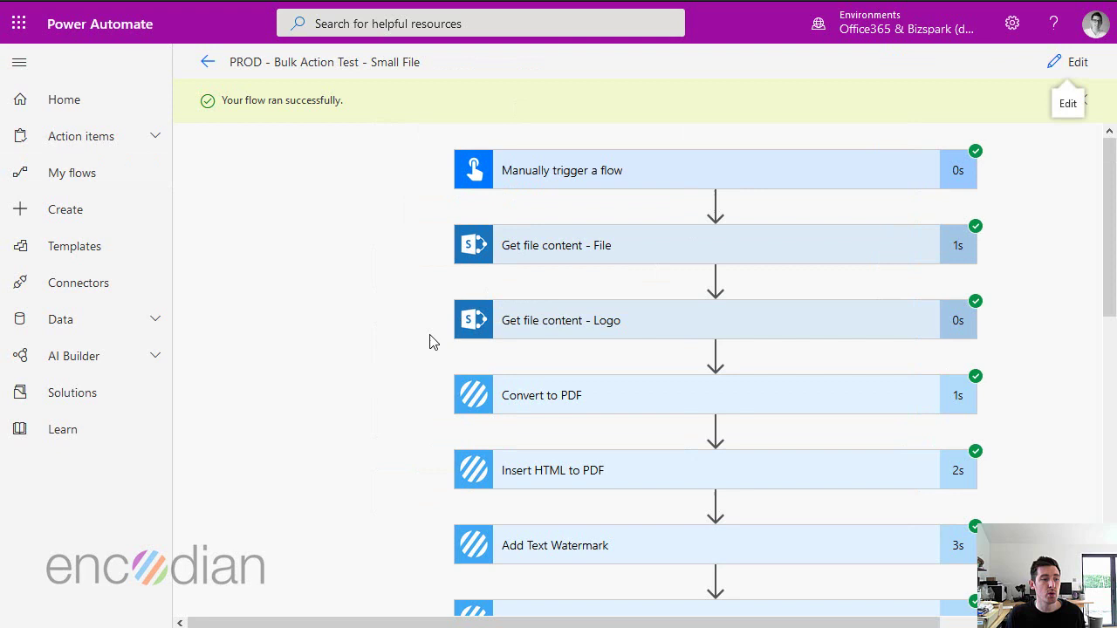
- Scroll through the Bulk Action Test - Small File actions, including Add Text Watermark
scroll(410, 344, "down", 3)
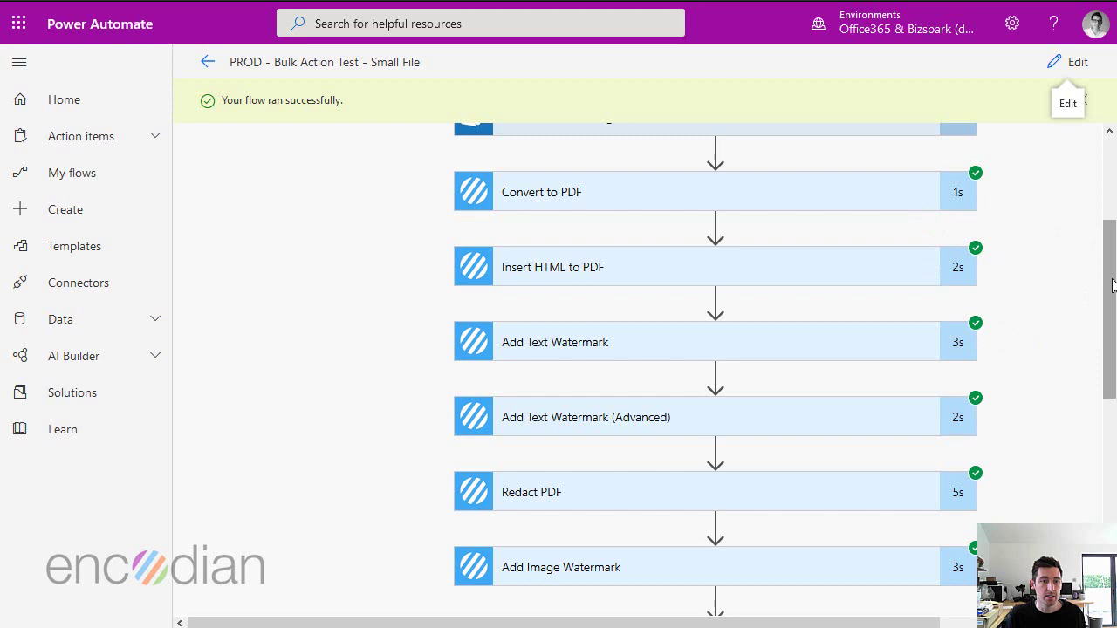
left_click_drag(1114, 286, 1113, 204)
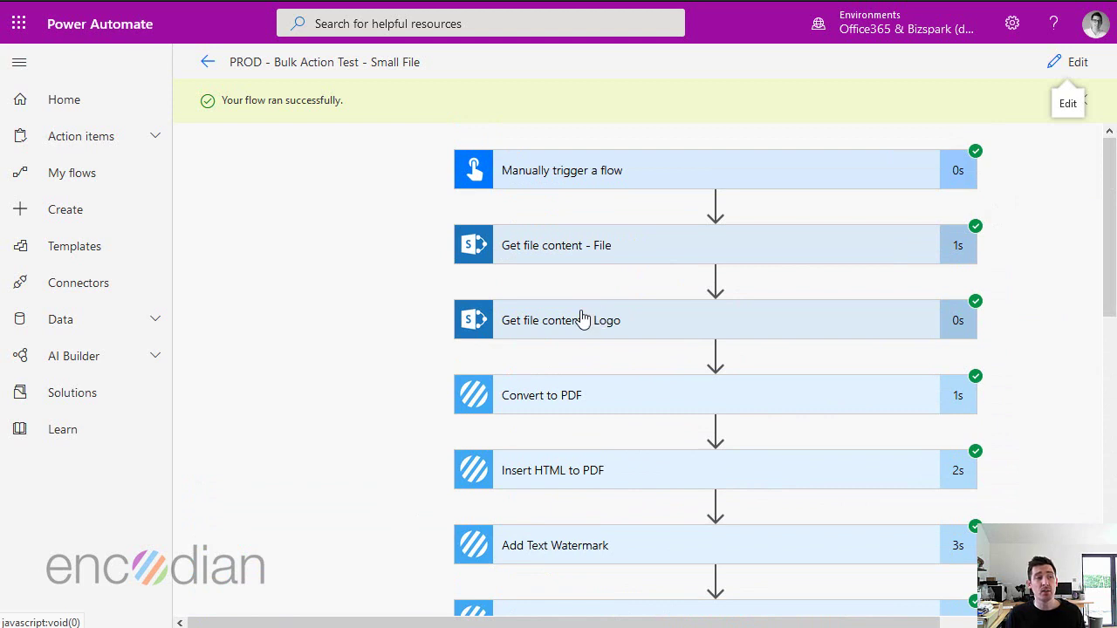
scroll(424, 296, "down", 3)
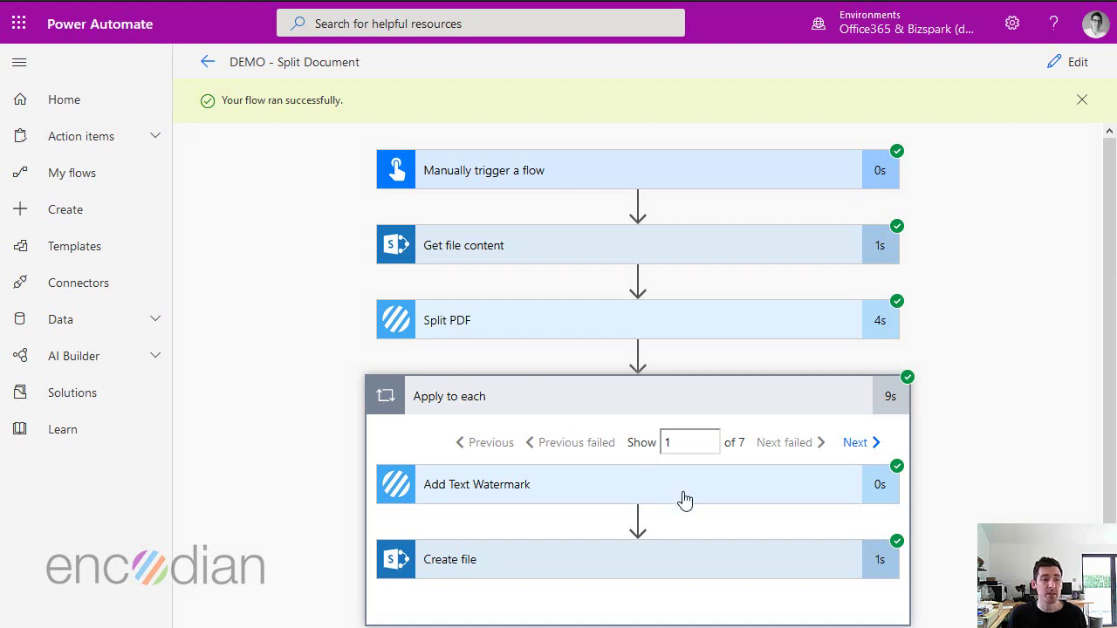
- Page through the Apply to each loop's 7 iterations of the Split Document run
left_click_drag(738, 443, 748, 443)
scroll(511, 417, "down", 1)
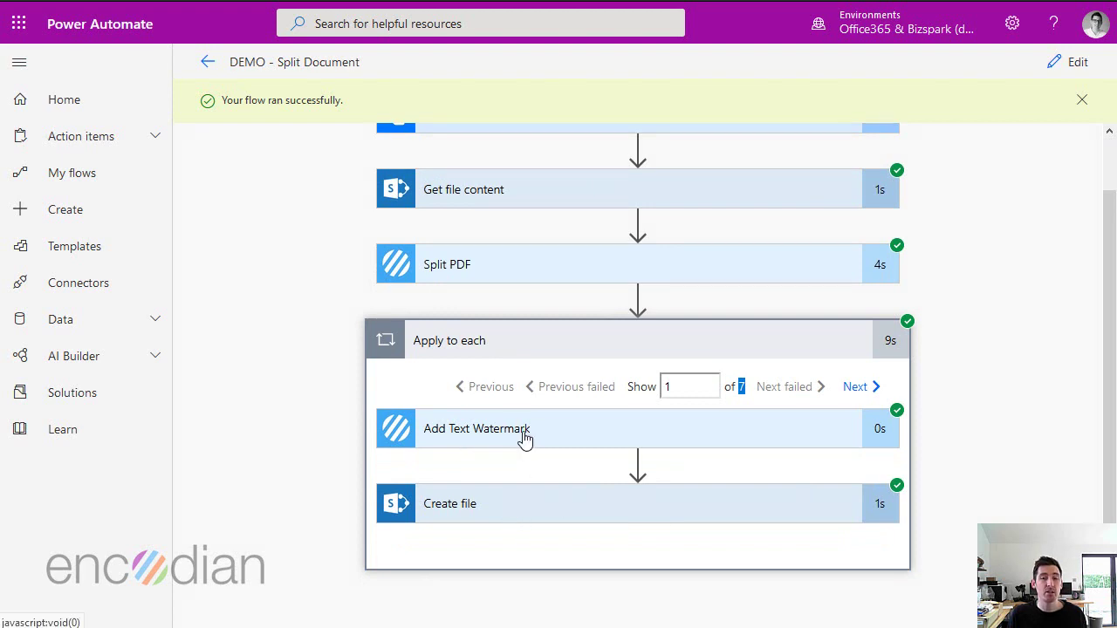
left_click(855, 393)
left_click(855, 393)
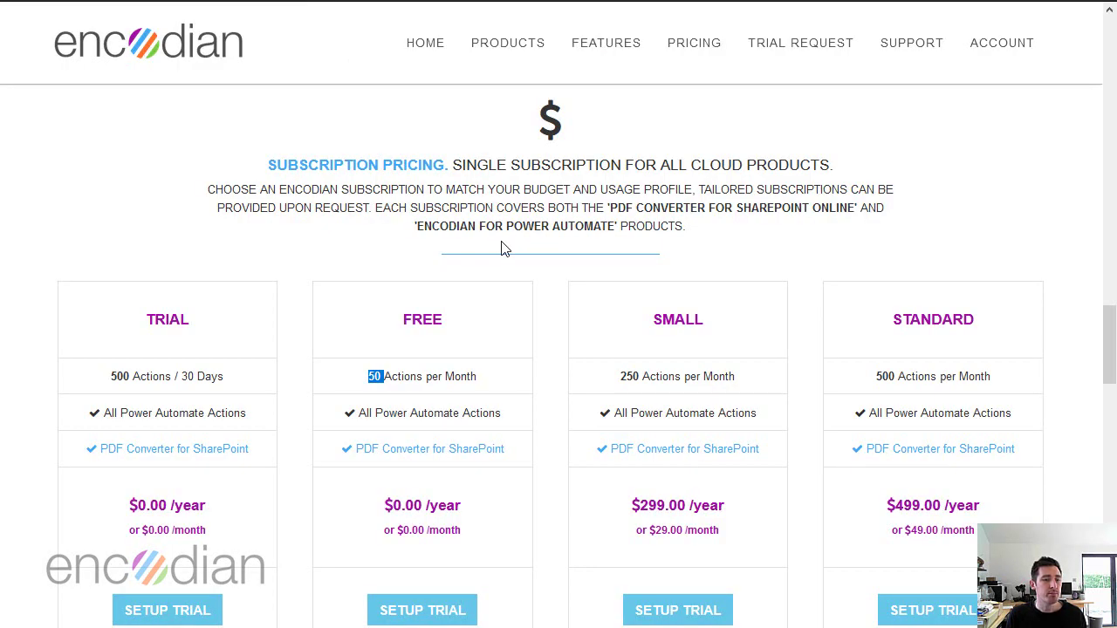
- Go to the Products > PDF Converter for SharePoint Online page on the Encodian website
scroll(505, 249, "up", 8)
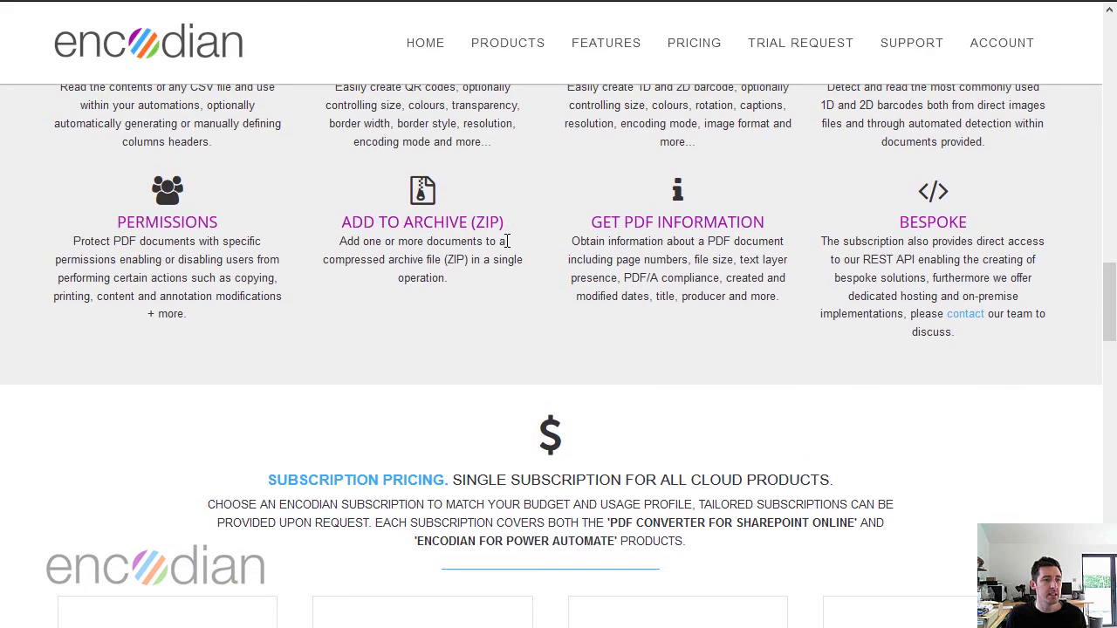
scroll(504, 240, "up", 4)
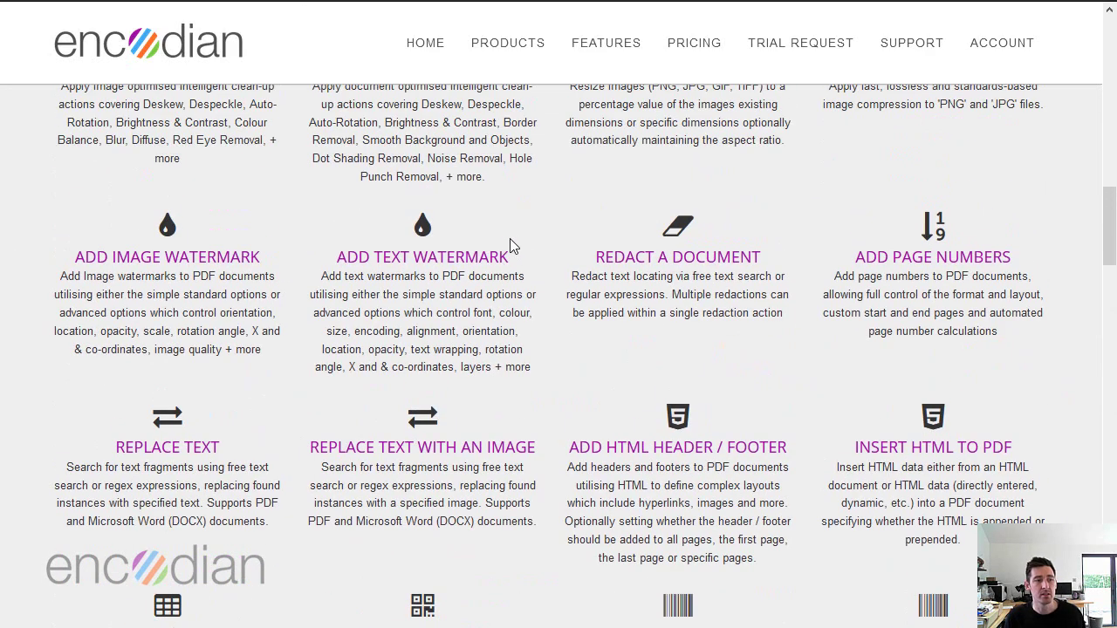
scroll(512, 243, "up", 4)
scroll(508, 237, "up", 4)
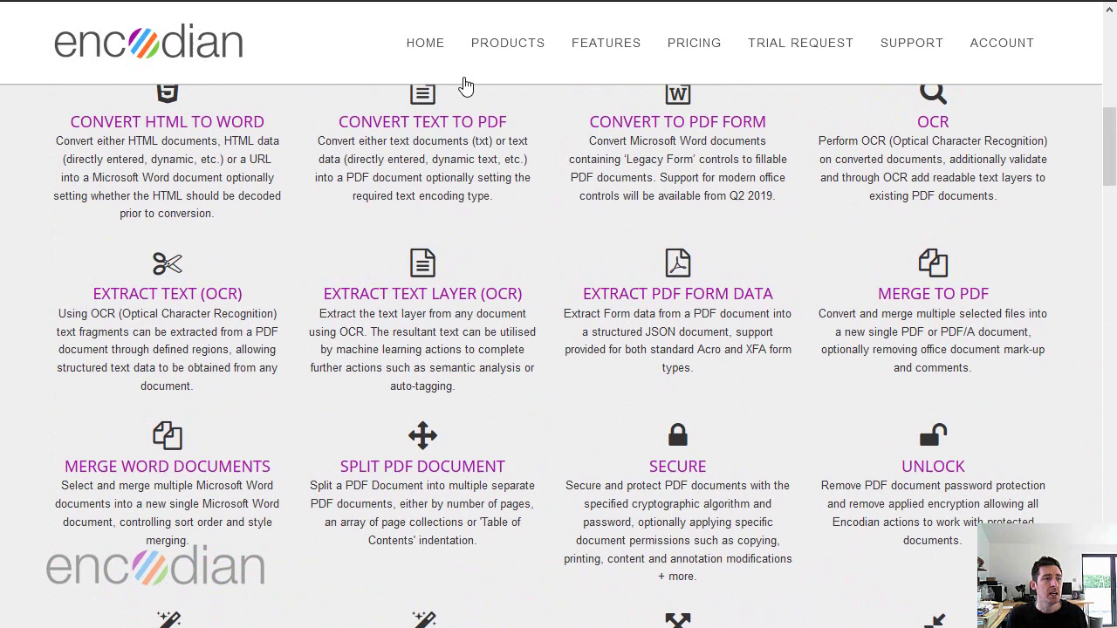
mouse_move(506, 44)
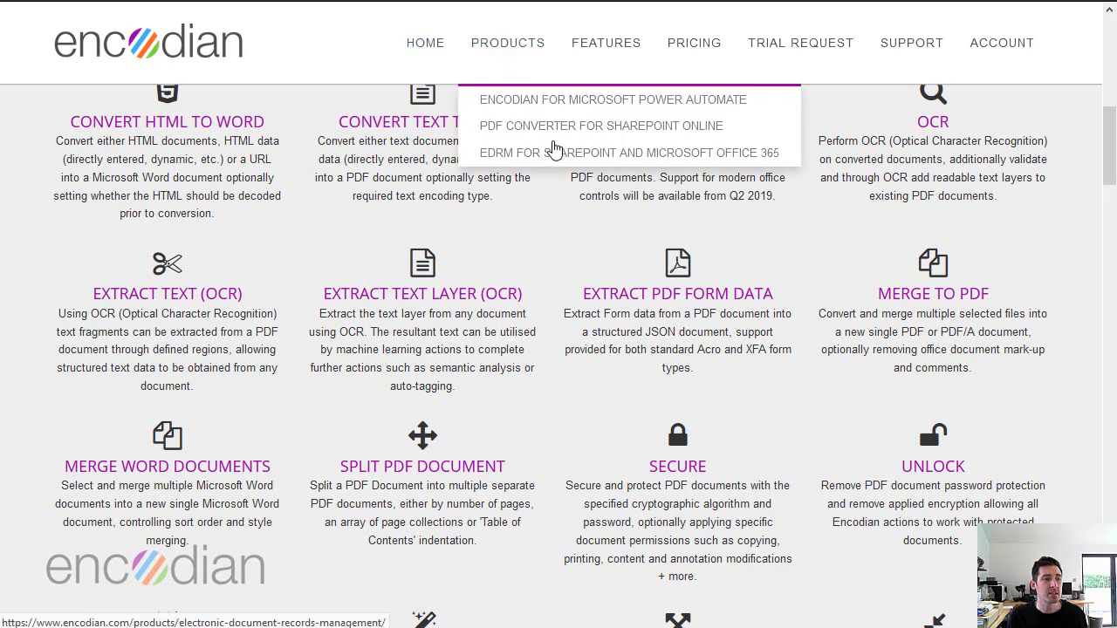
left_click(560, 132)
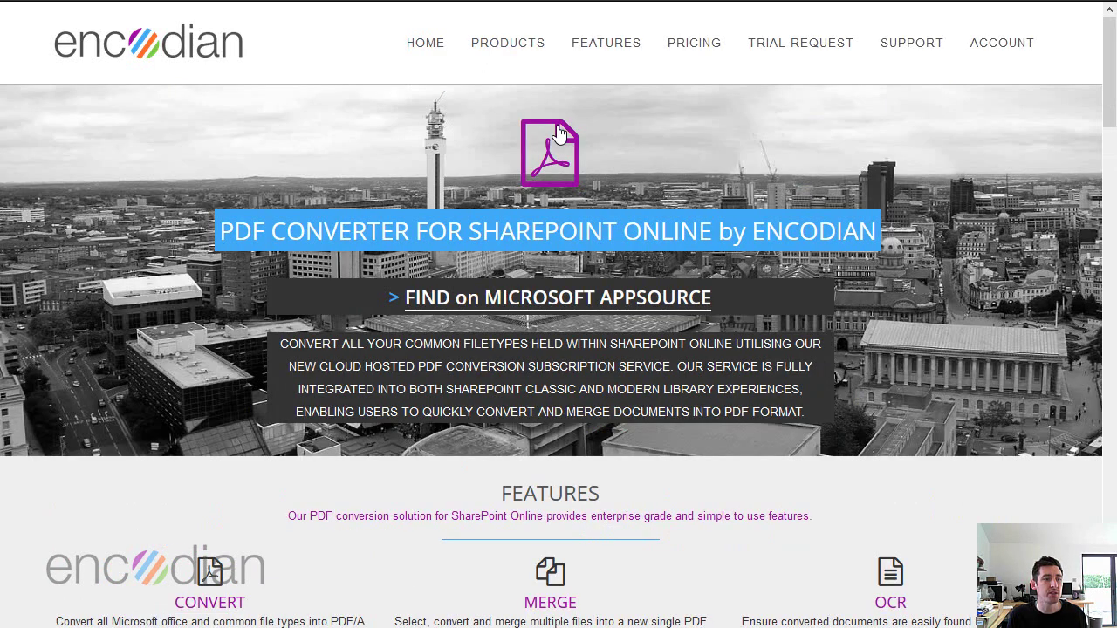
- Select Encodian Demo Document.docx in the SharePoint library and start Convert to PDF
scroll(538, 313, "down", 5)
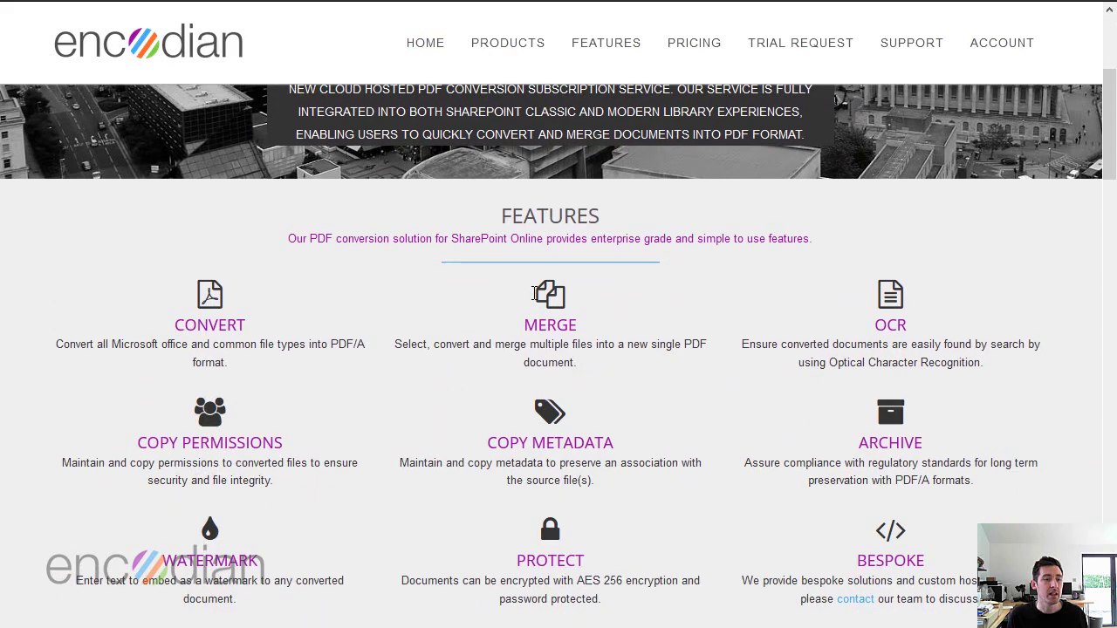
scroll(524, 297, "down", 6)
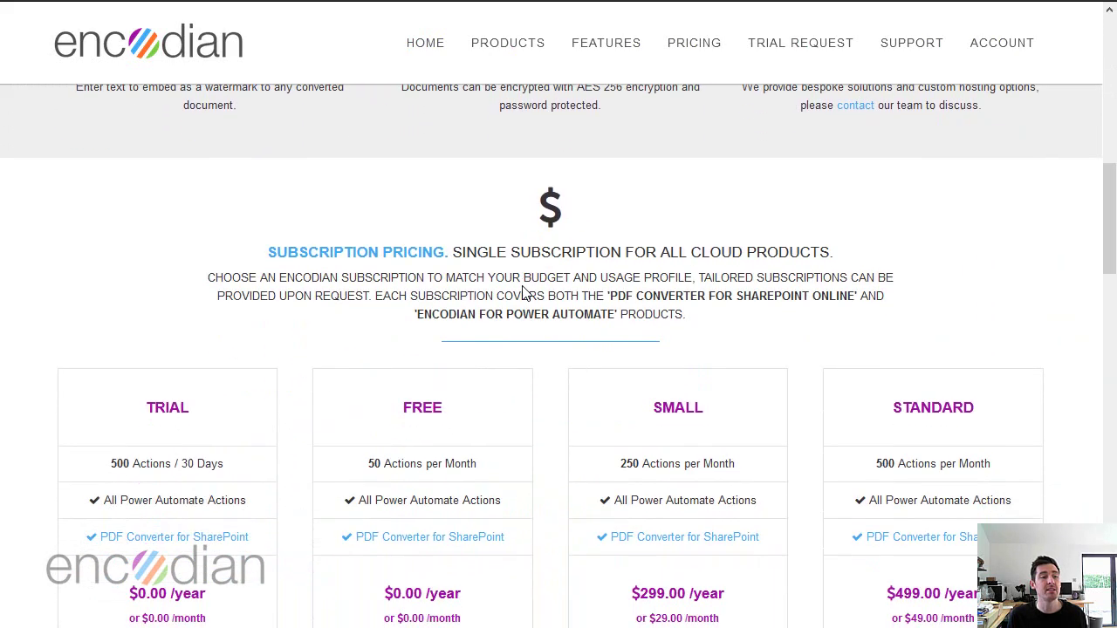
scroll(515, 297, "down", 1)
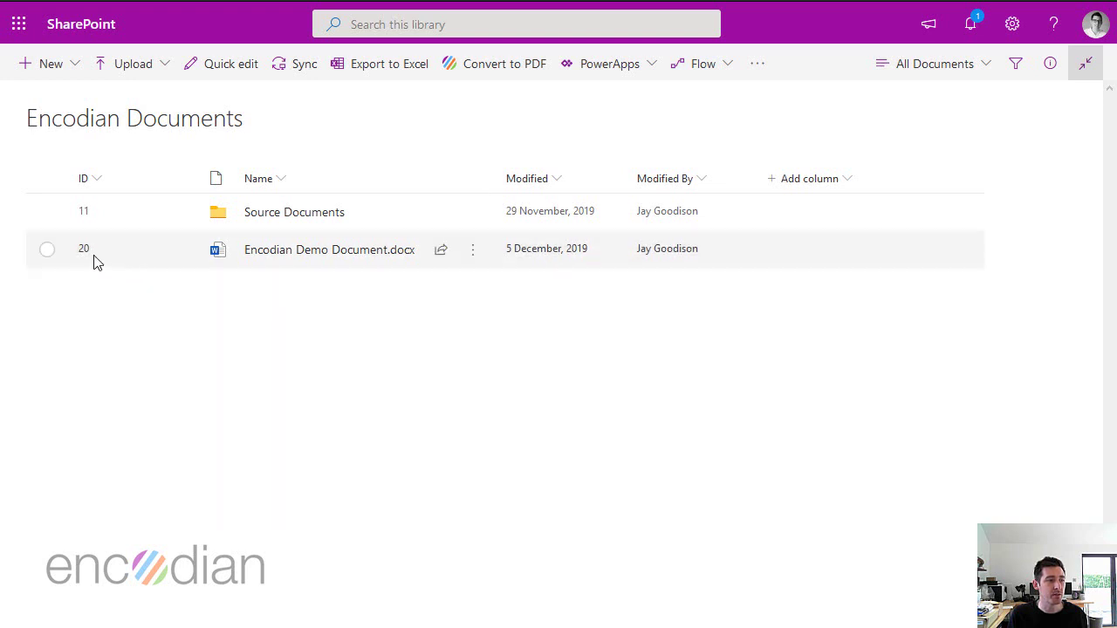
left_click(48, 252)
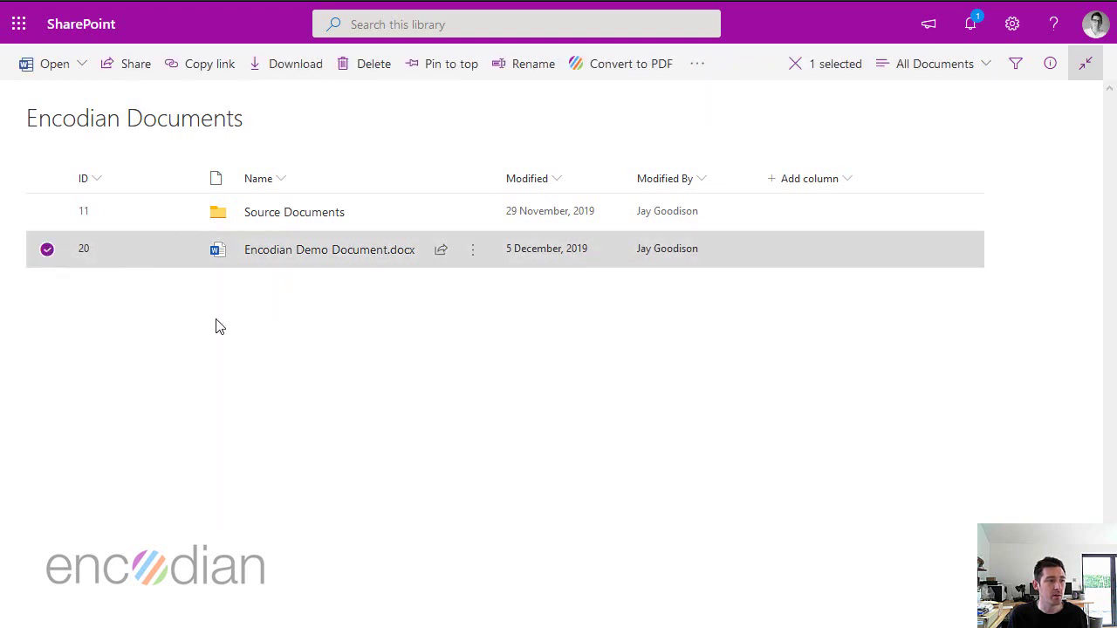
left_click(635, 65)
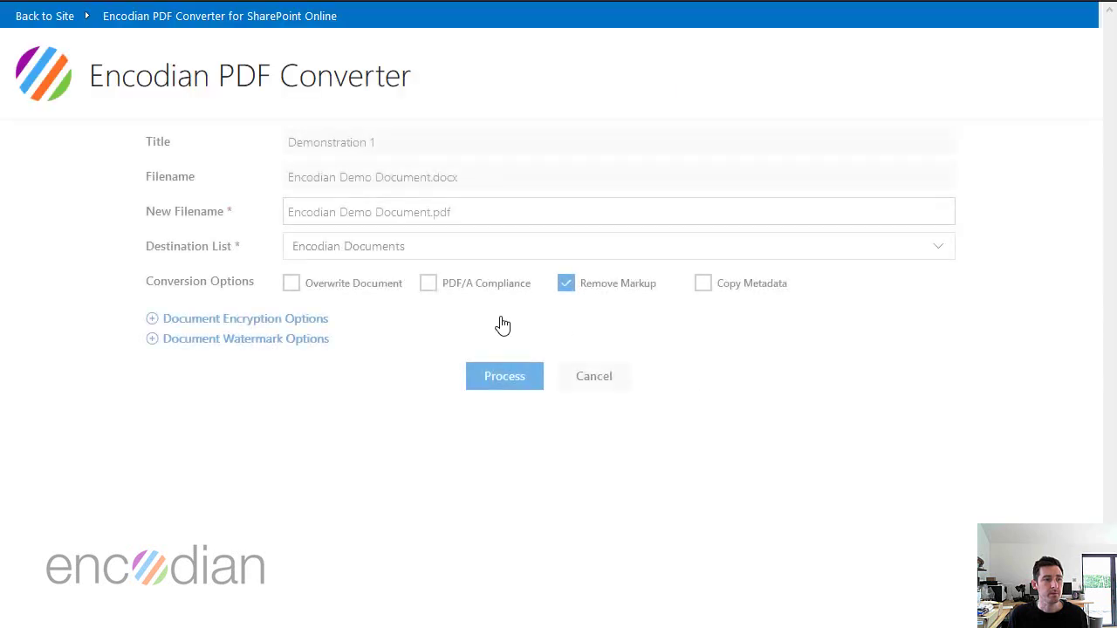
- Glance at the watermark settings, process the conversion to Encodian Demo Document.pdf, and close
left_click(223, 346)
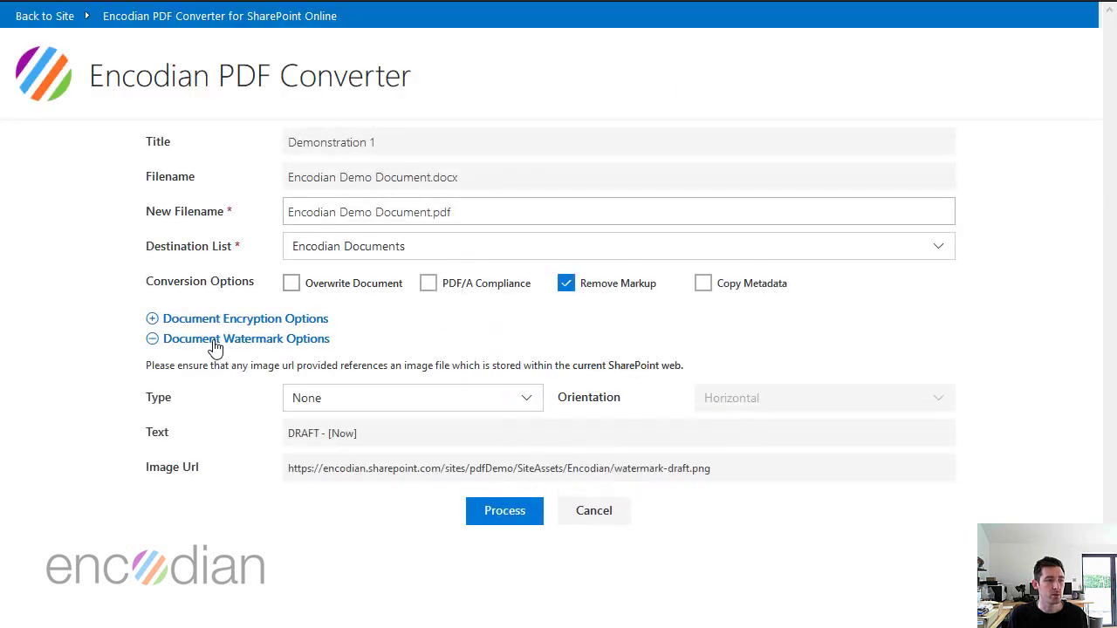
left_click(215, 344)
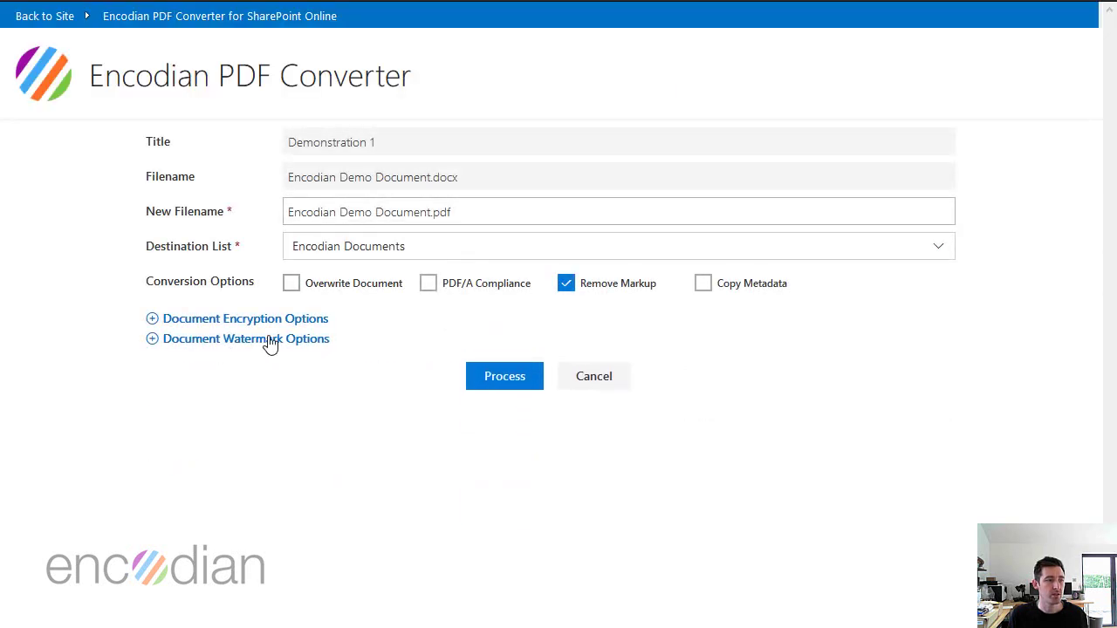
left_click(507, 390)
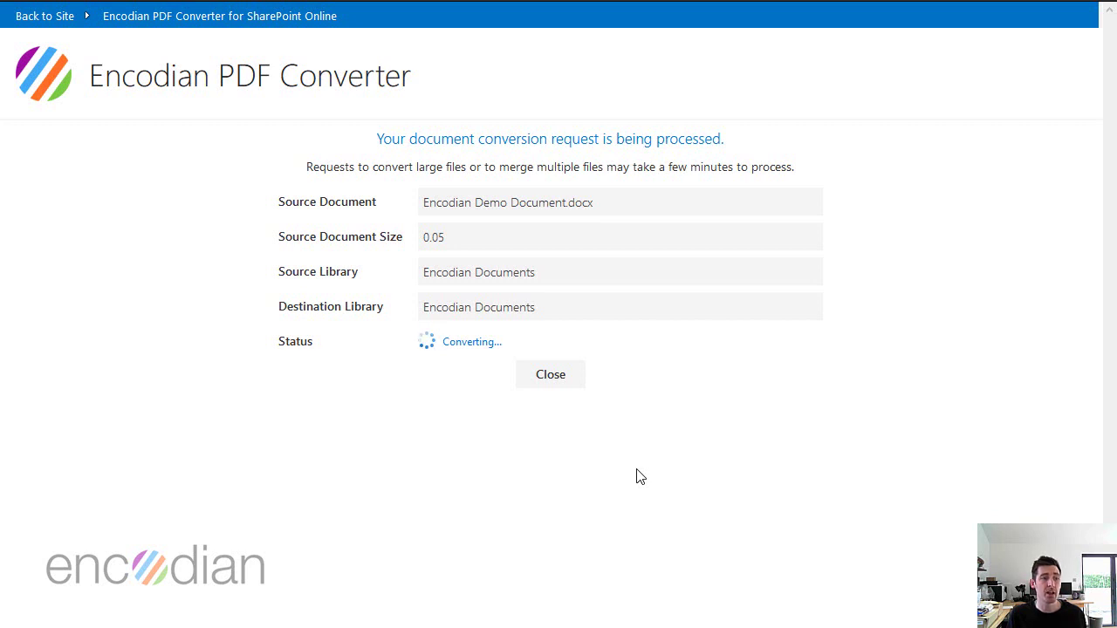
left_click(562, 389)
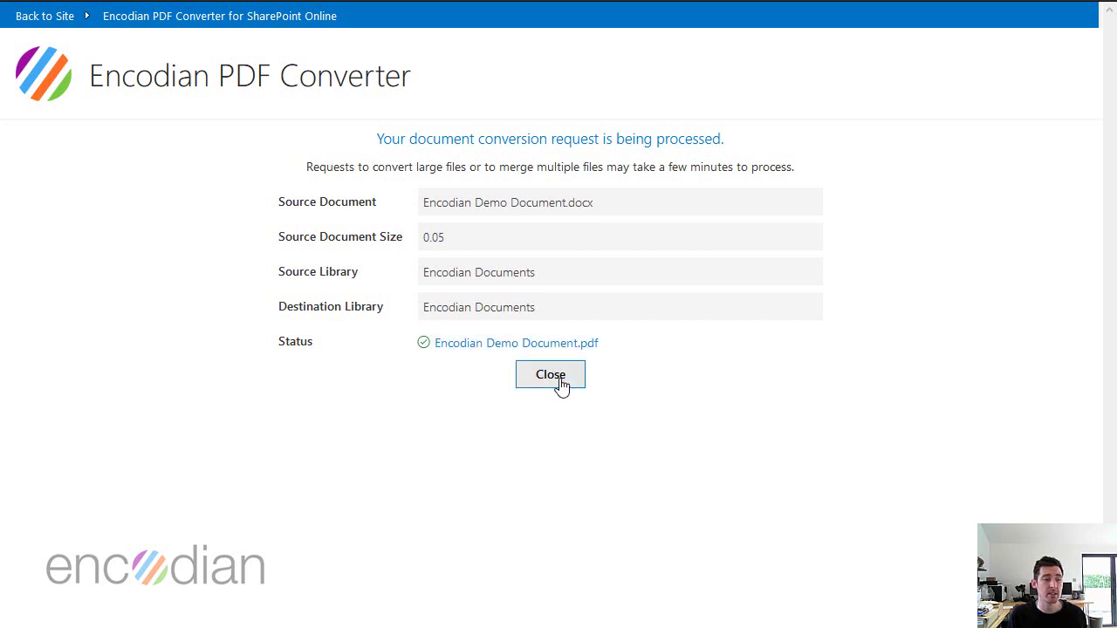